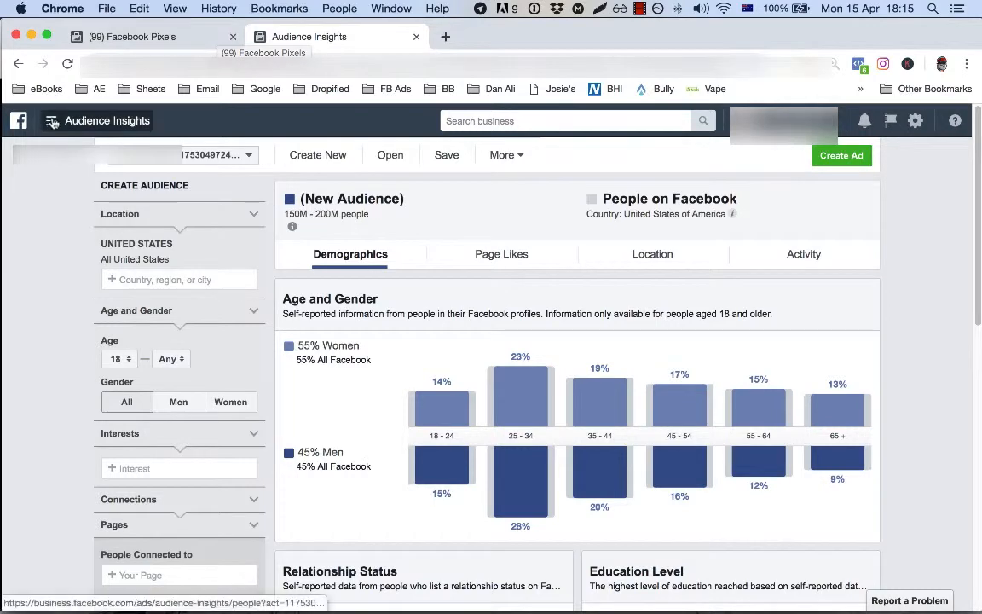
- Show the full list of business tools and go to the Facebook Pixels page of Events Manager
left_click(52, 121)
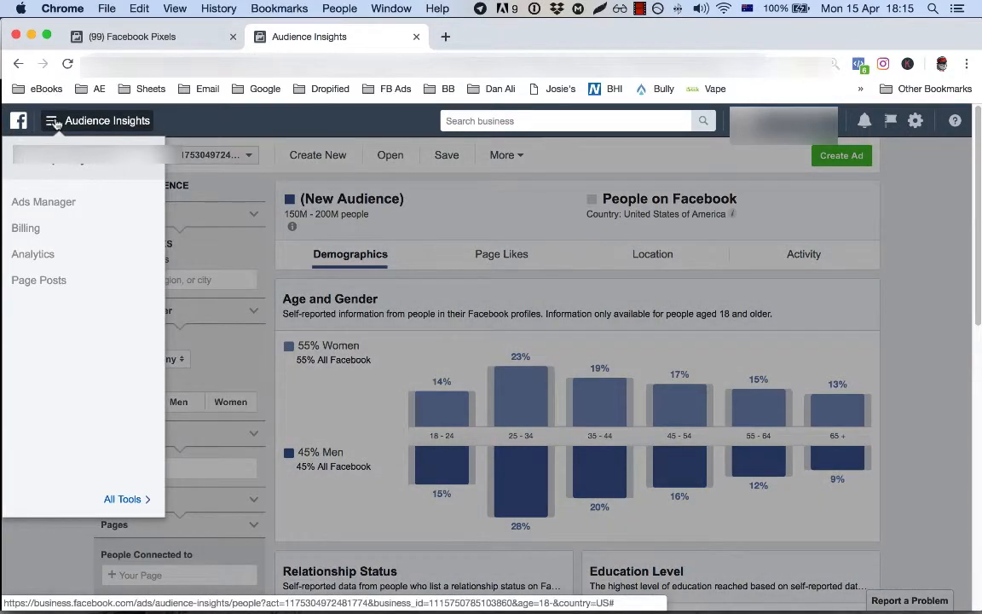
mouse_move(125, 500)
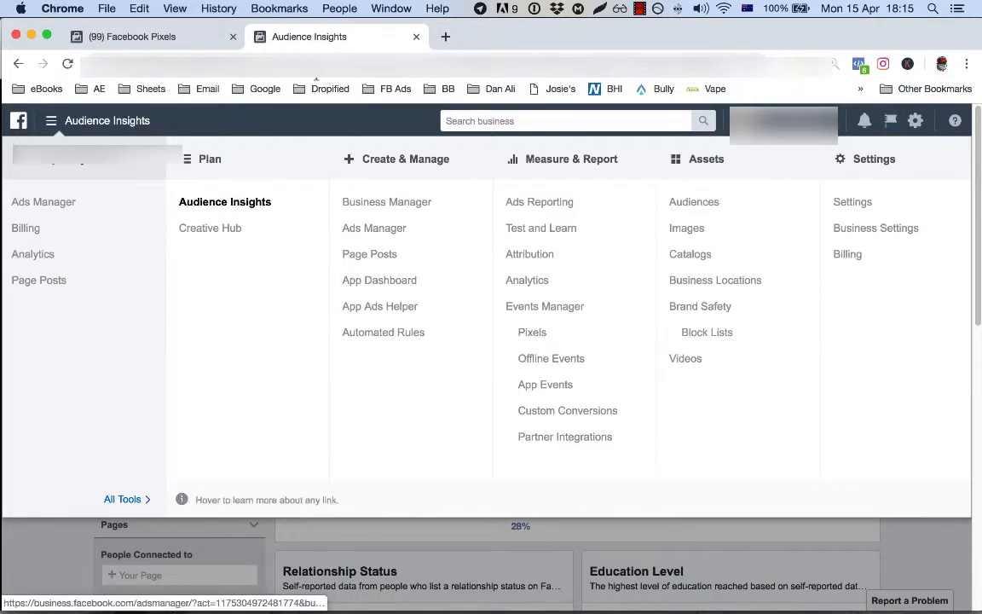
left_click(136, 39)
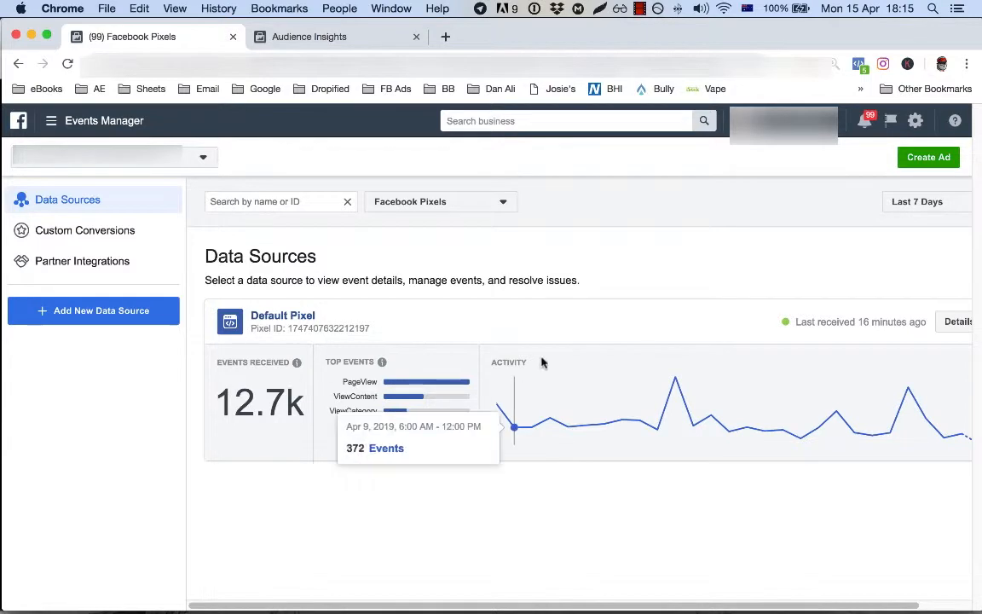
- Add a new Facebook Pixel data source named HappyCatToys and create it
left_click(119, 319)
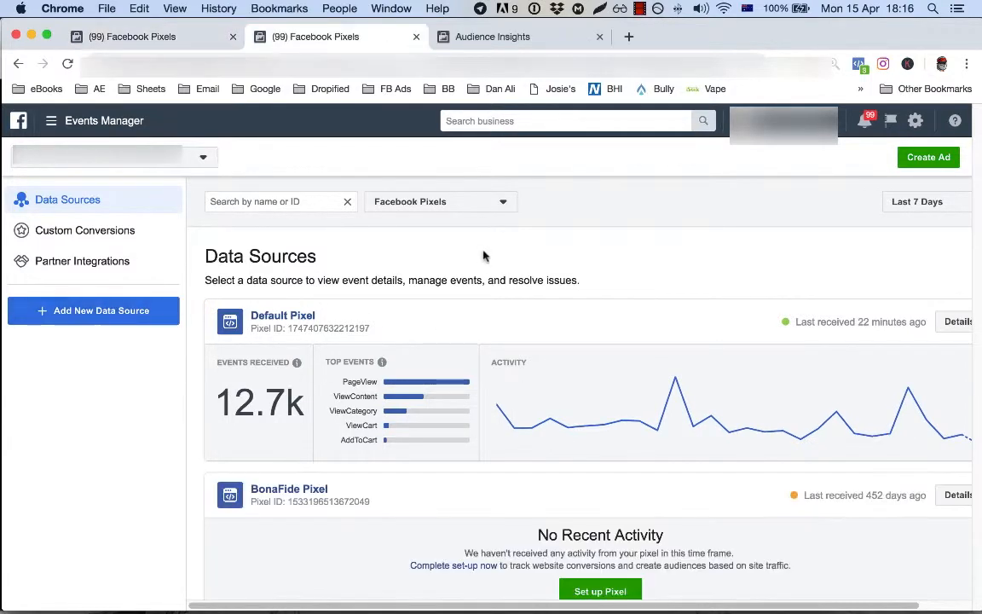
left_click(94, 308)
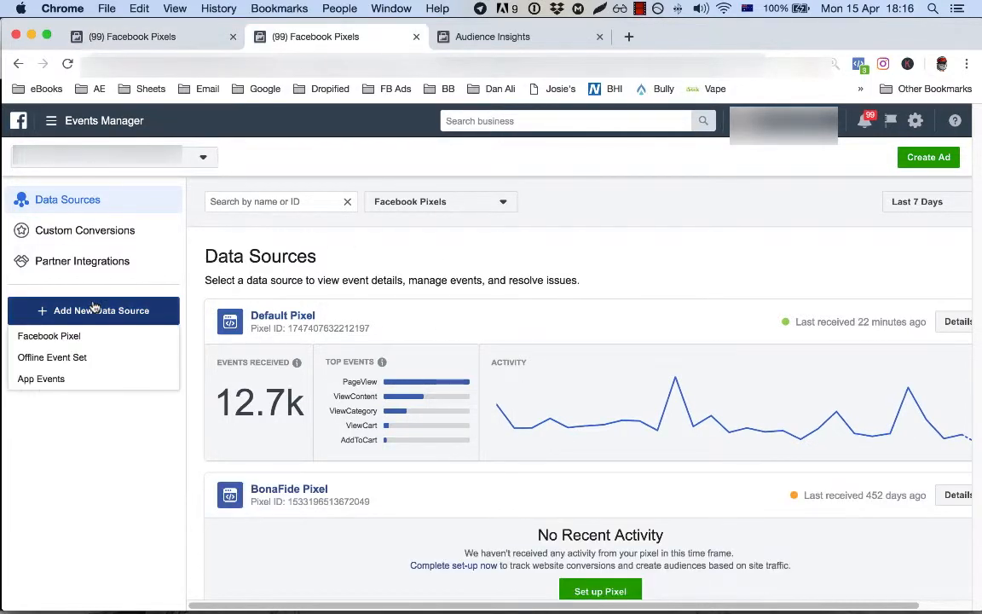
left_click(47, 336)
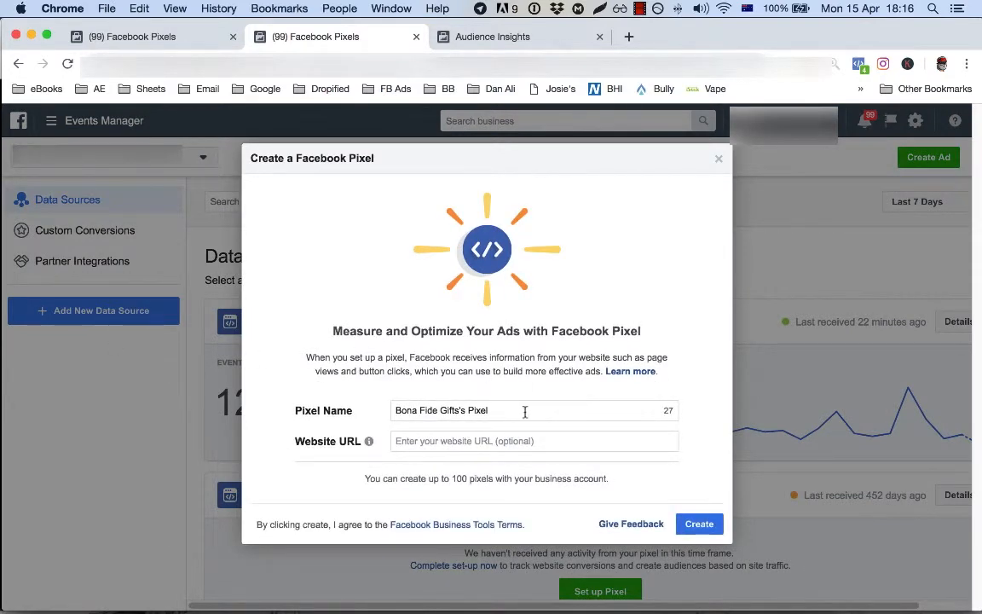
left_click_drag(525, 412, 323, 404)
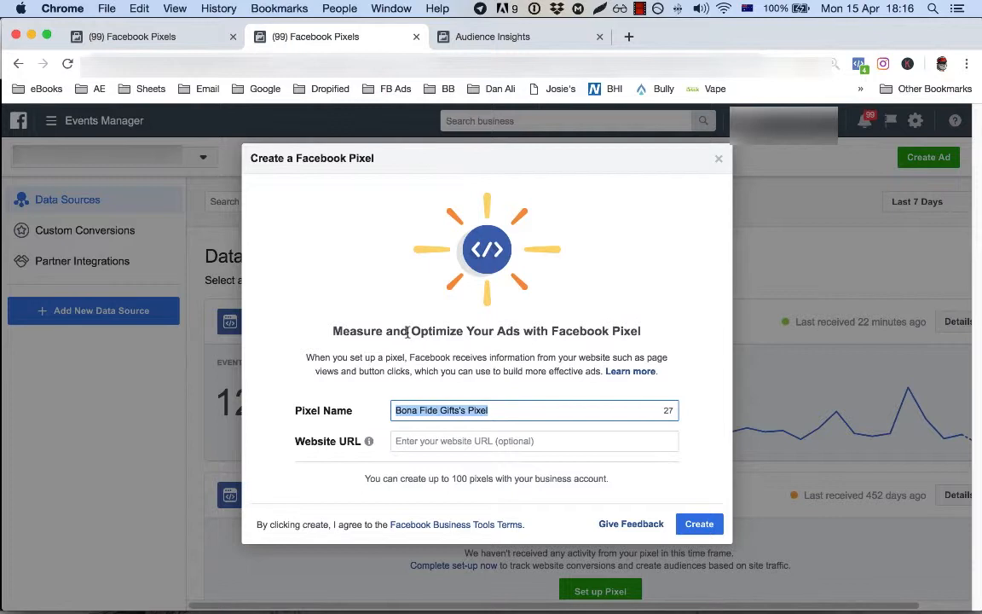
type("Dog")
key("super+a")
type("H")
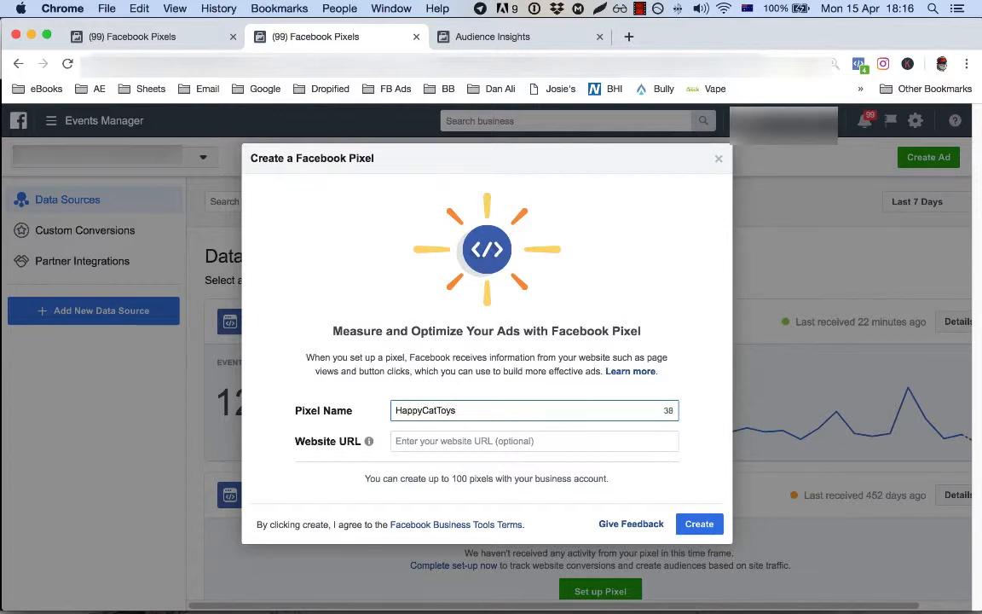
left_click(698, 525)
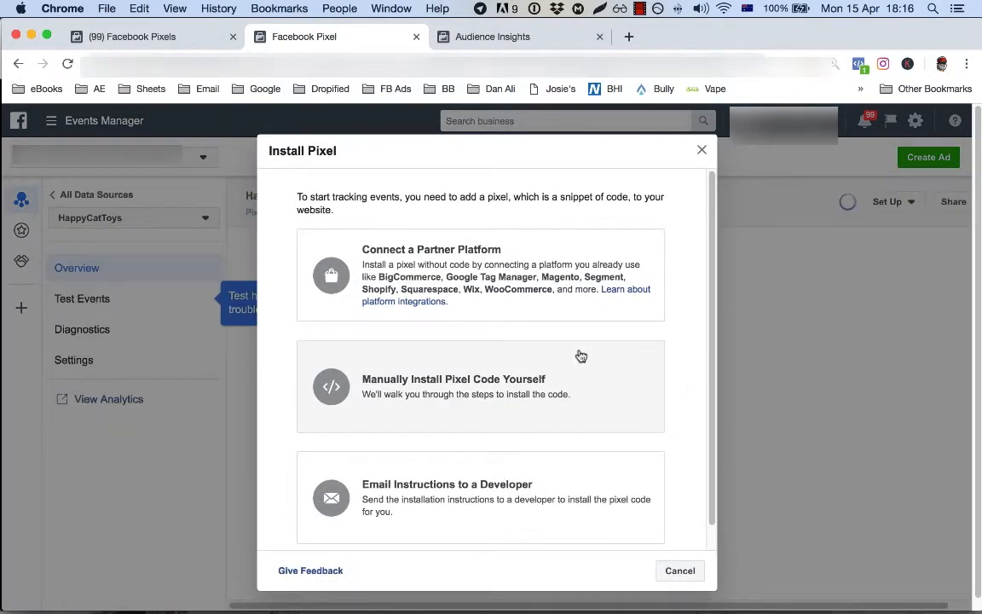
- Choose to install the pixel code manually and copy the entire Facebook Pixel code
key("Escape")
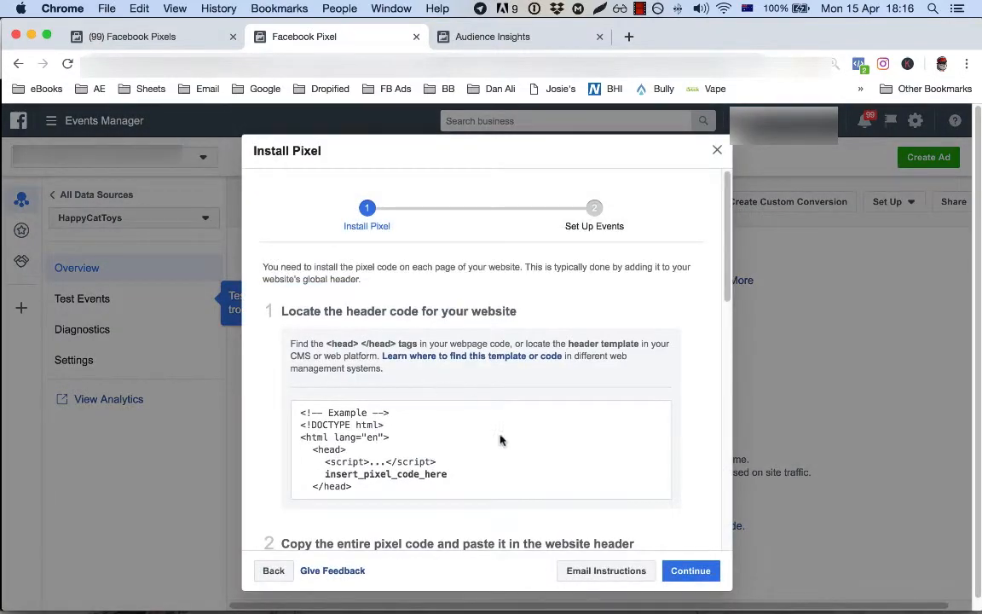
scroll(500, 441, "down", 1)
scroll(500, 442, "down", 5)
left_click(562, 385)
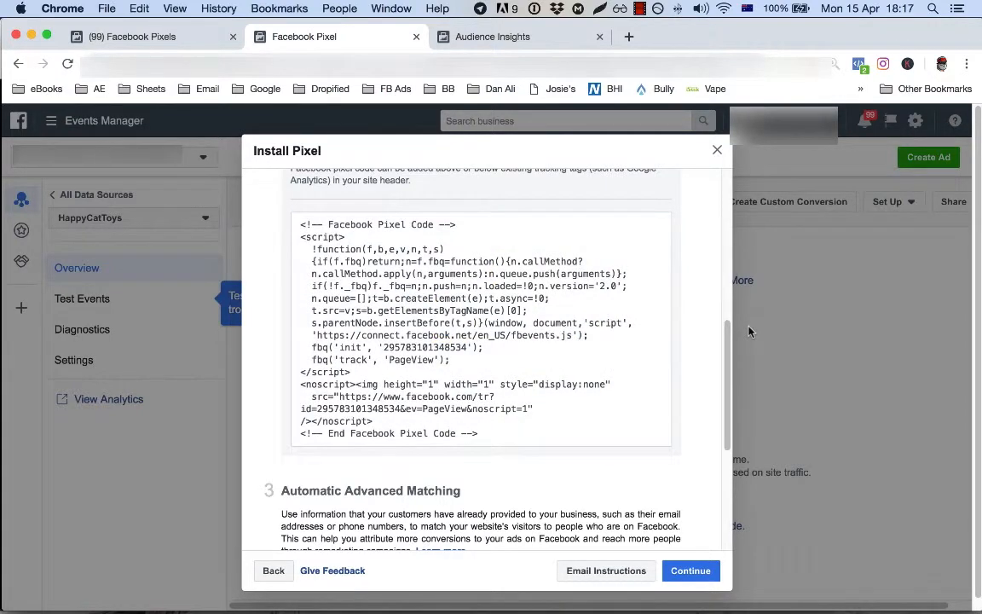
left_click(493, 341)
- Switch to TextEdit, paste the pixel code into a new document and copy the pixel ID from its fbq 'init' line
key("super+Tab")
key("super+shift+Tab")
key("super+a")
key("super+n")
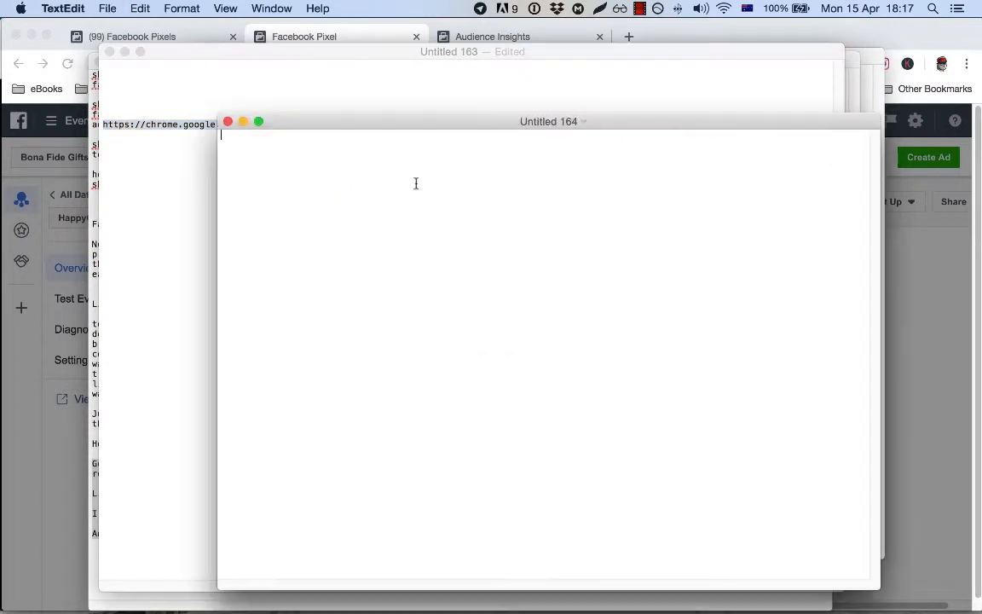
left_click_drag(411, 123, 294, 77)
key("super+v")
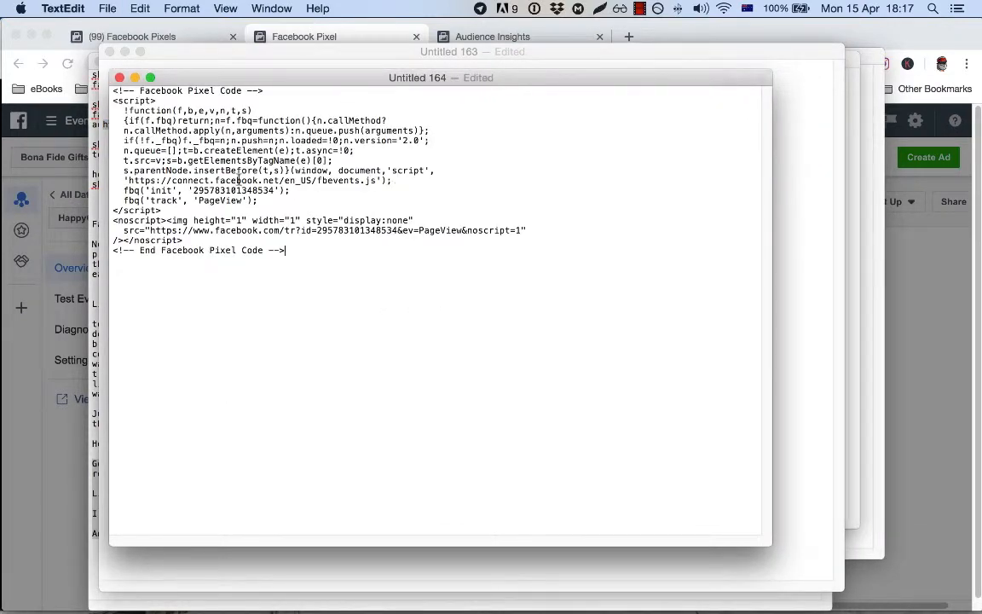
double_click(226, 190)
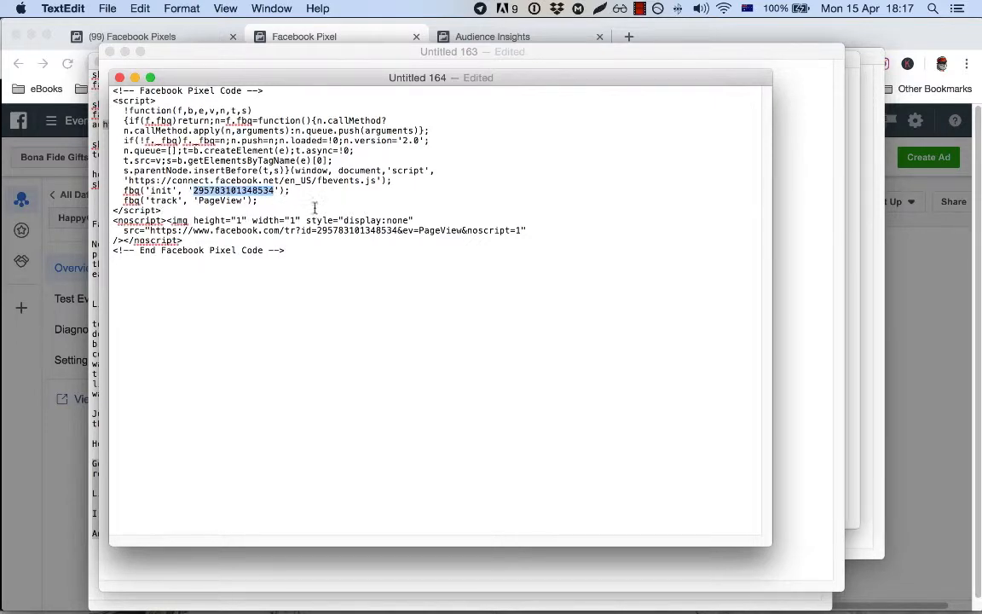
key("super+c")
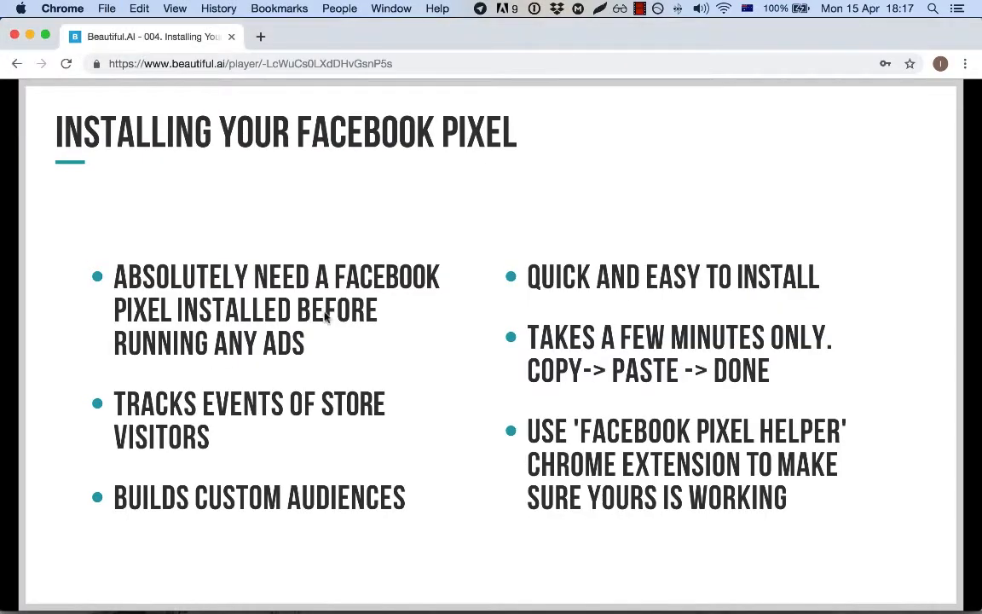
left_click(258, 37)
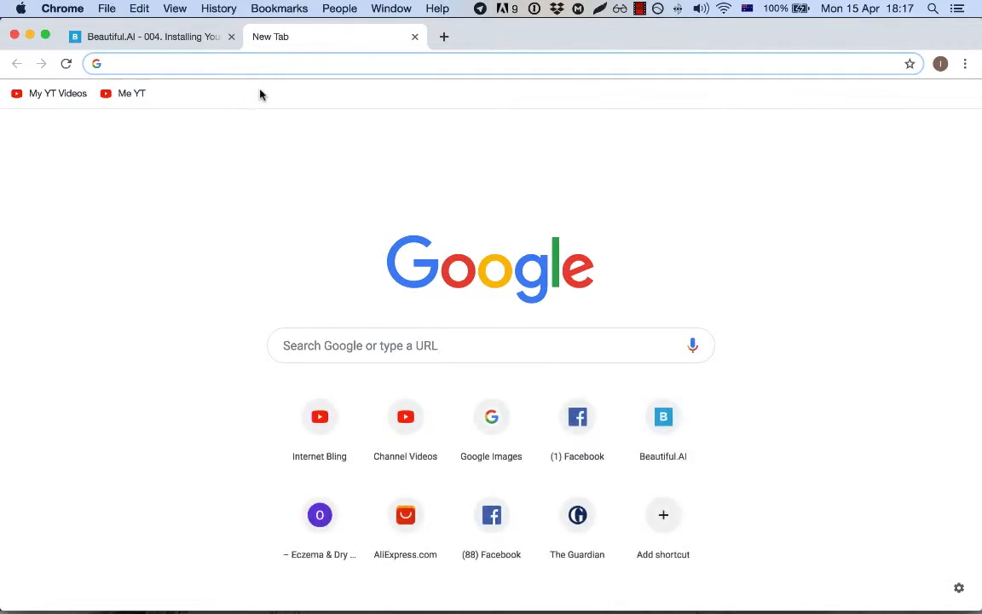
type("shop")
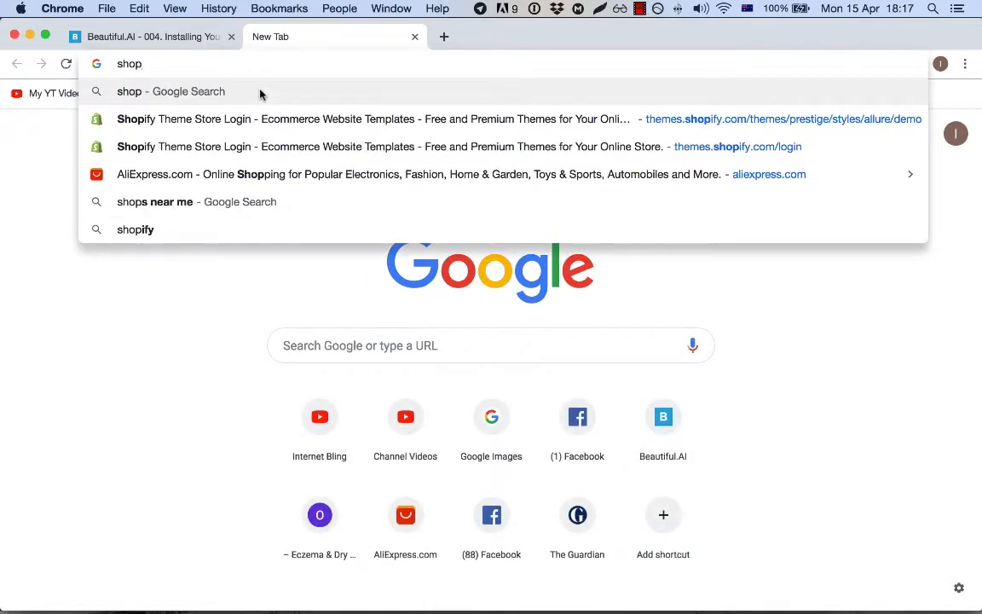
left_click(158, 416)
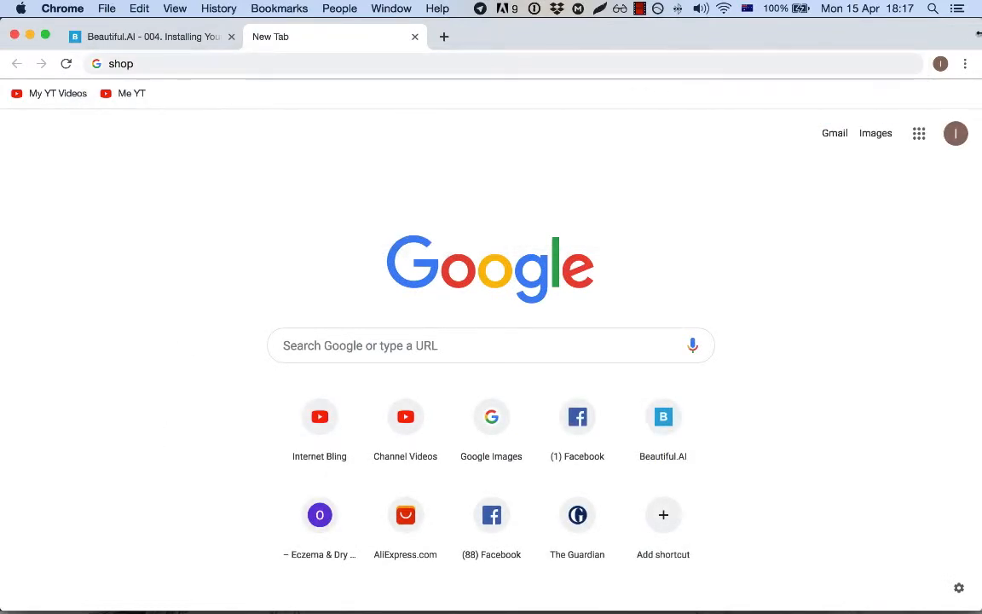
- Switch to the Chrome profile used for the store and open the Shopify Home page from the TKC bookmarks
left_click(963, 64)
left_click(940, 64)
left_click(940, 64)
left_click(802, 388)
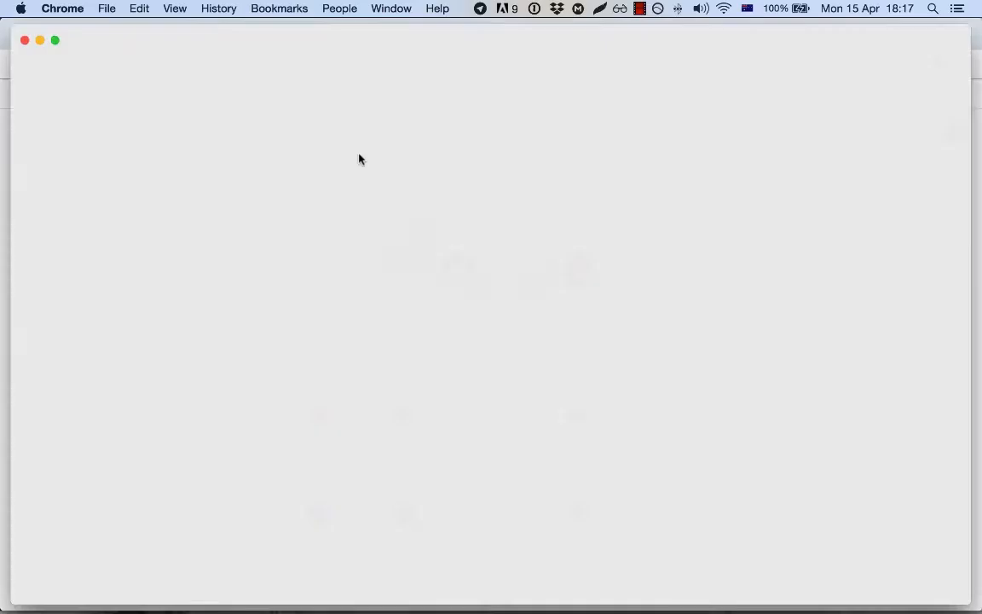
left_click(237, 90)
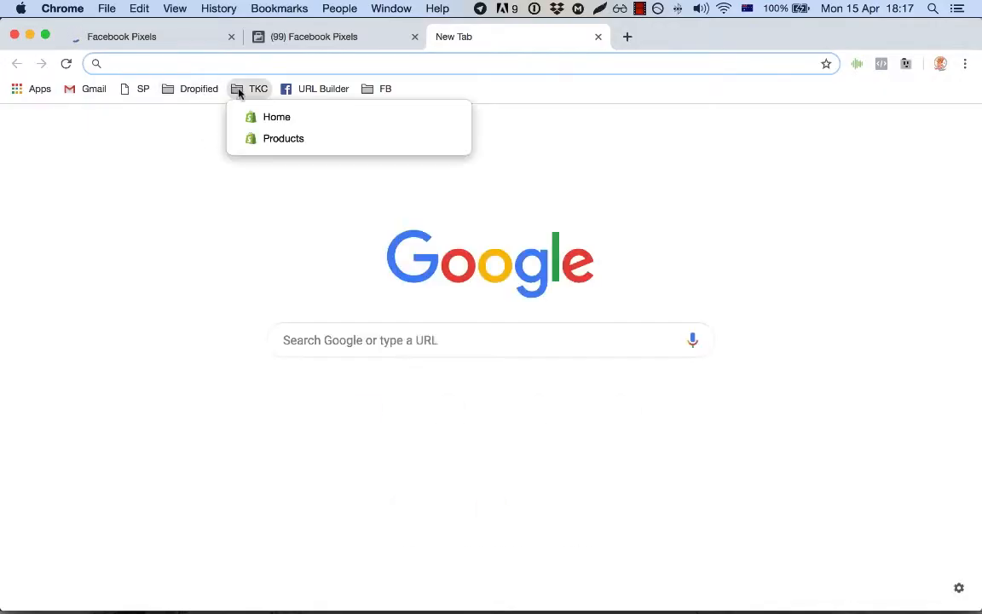
left_click(305, 127)
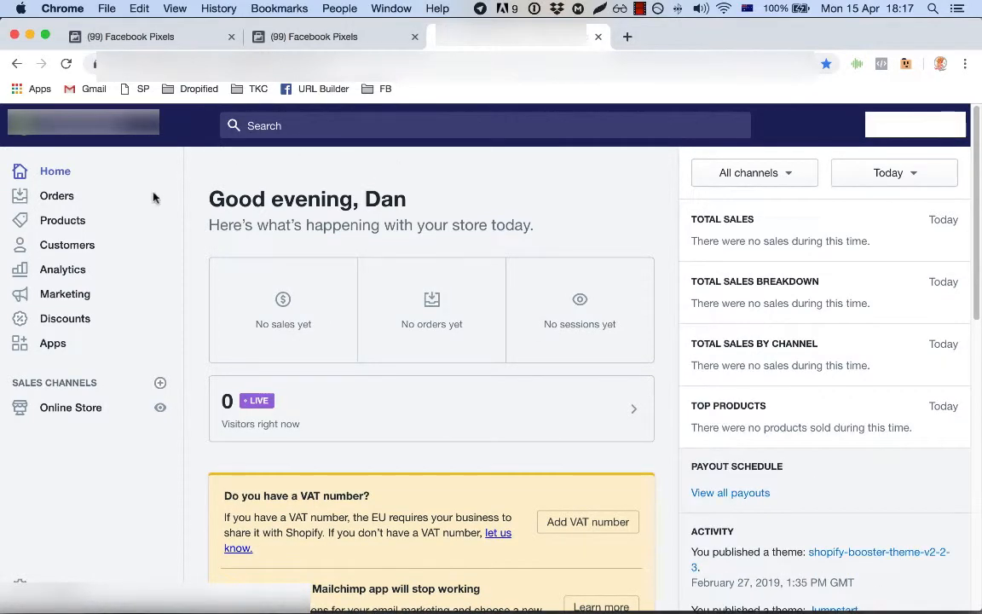
scroll(415, 339, "down", 3)
scroll(415, 339, "down", 2)
scroll(455, 343, "up", 1)
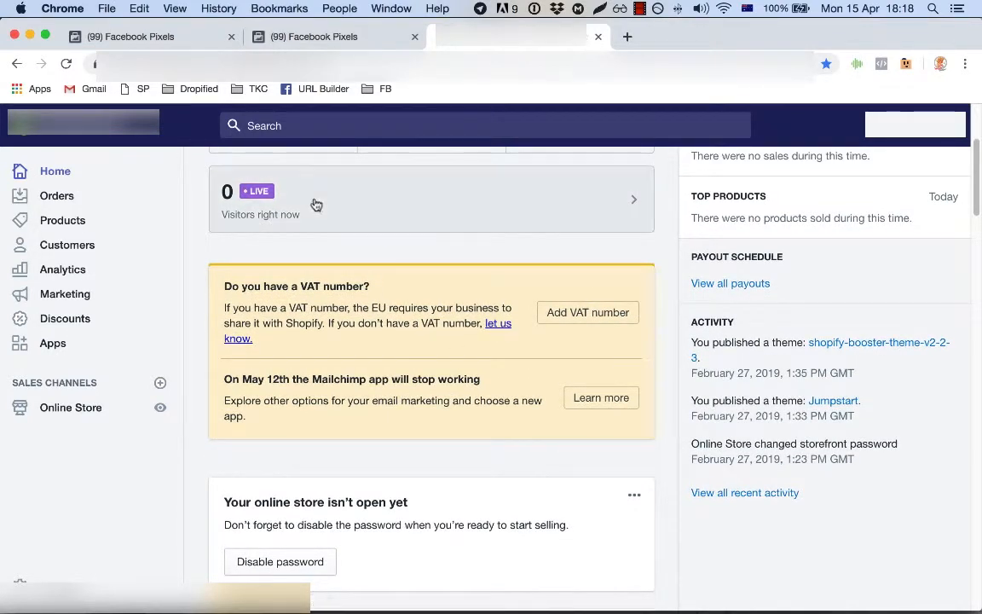
scroll(433, 252, "up", 4)
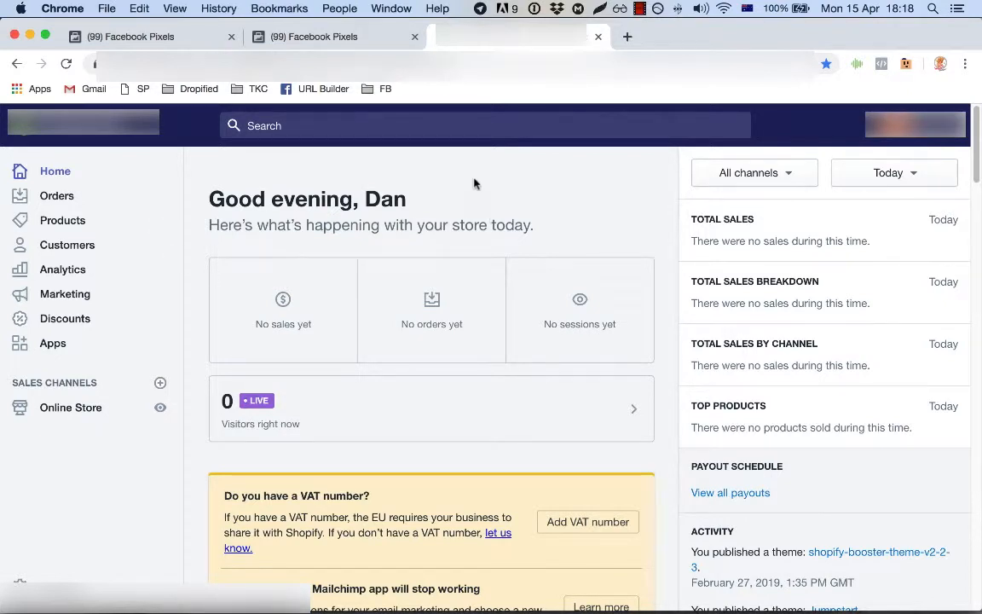
- Open the Online Store preferences and examine the Facebook Pixel ID setting
left_click(59, 409)
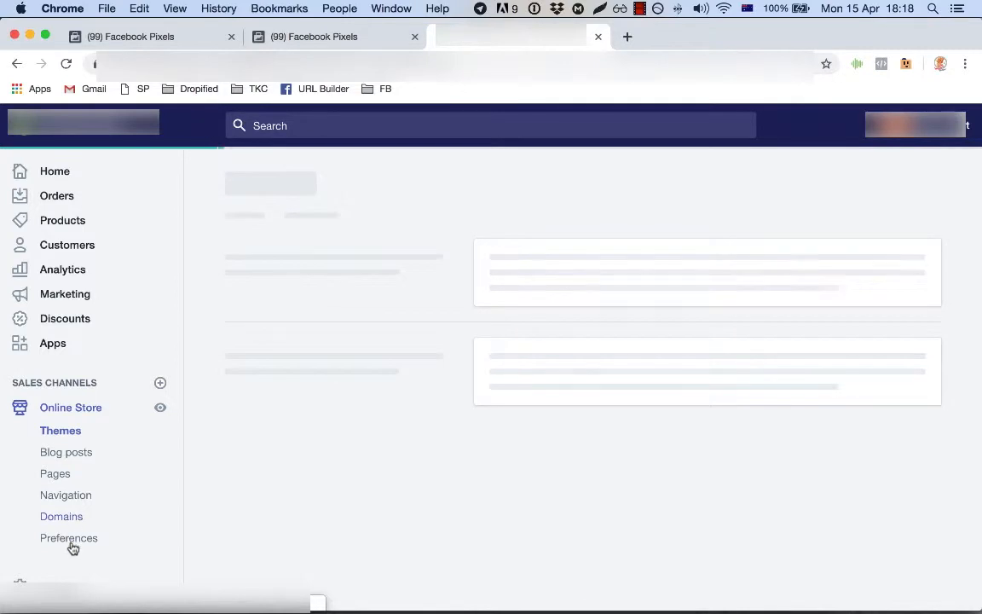
left_click(71, 543)
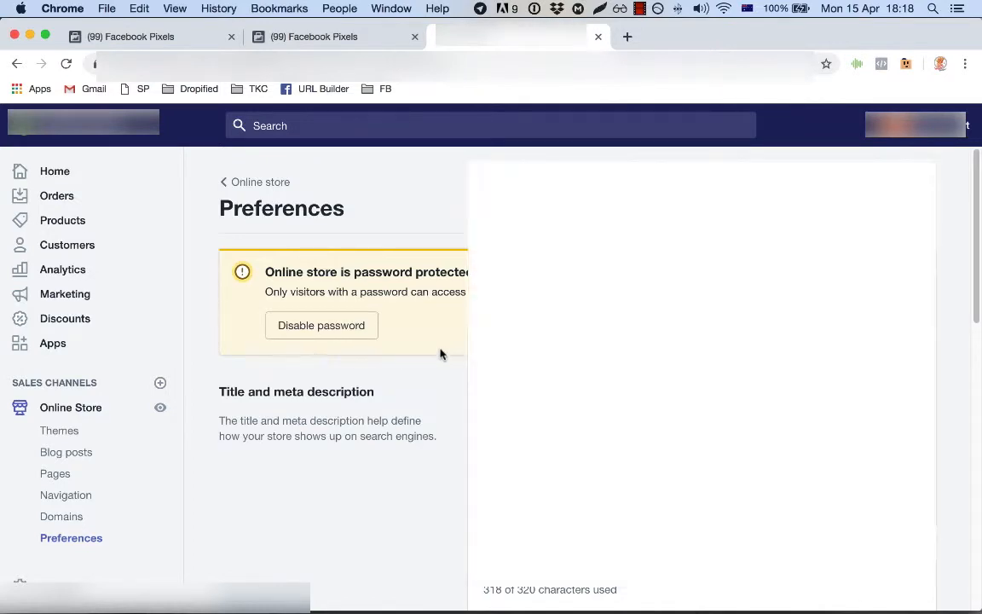
scroll(451, 346, "down", 5)
scroll(460, 341, "down", 6)
scroll(462, 340, "up", 4)
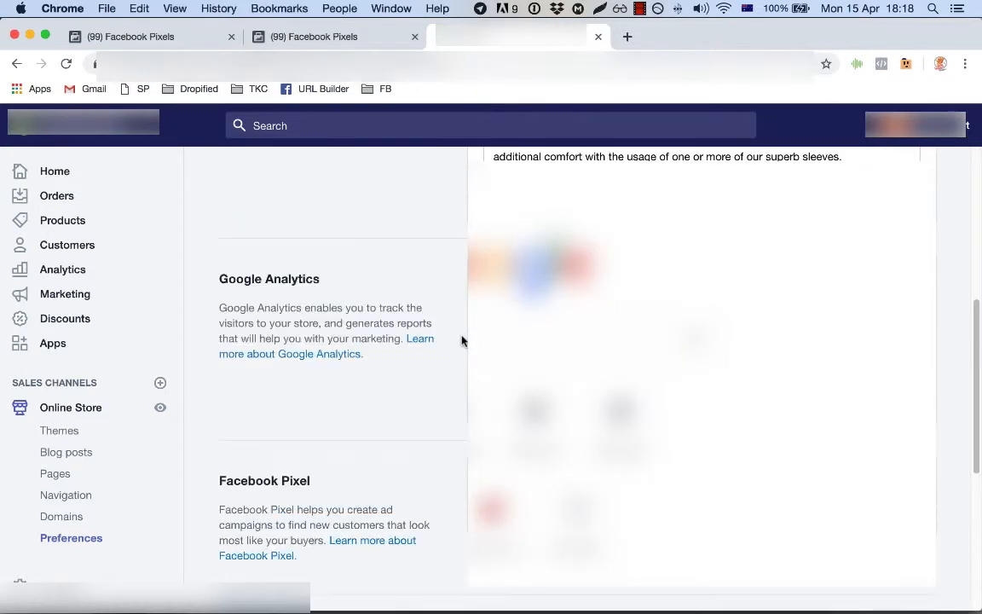
scroll(455, 341, "down", 2)
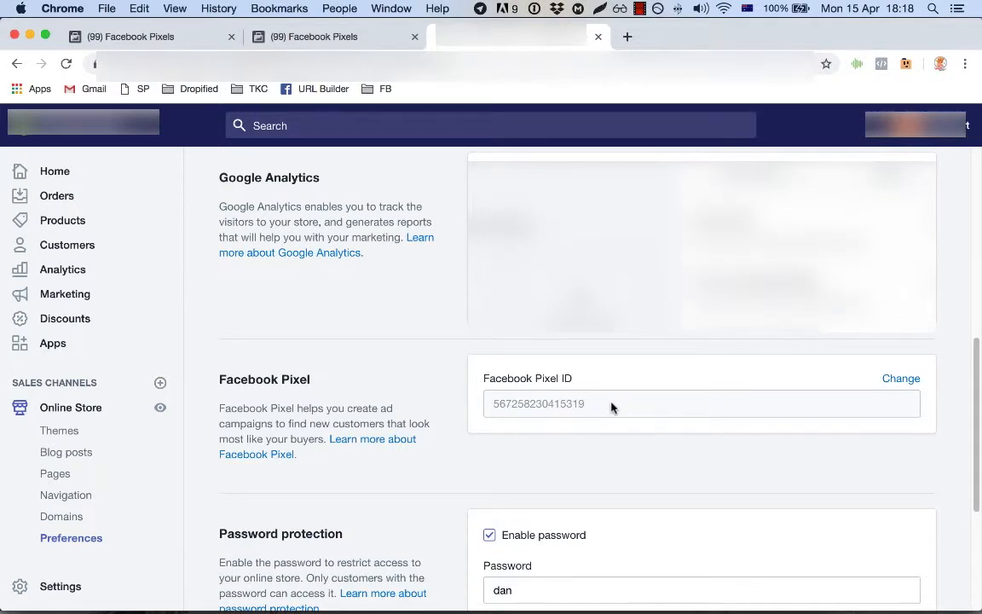
scroll(738, 411, "down", 5)
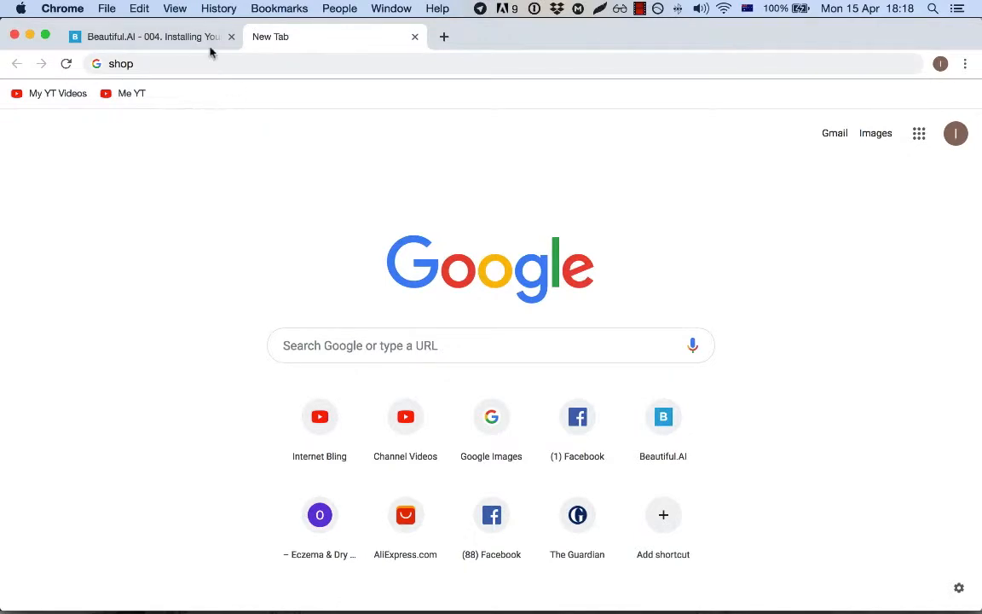
- Switch to TextEdit and copy the Chrome Web Store link for Facebook Pixel Helper from the Untitled 163 document
left_click(144, 39)
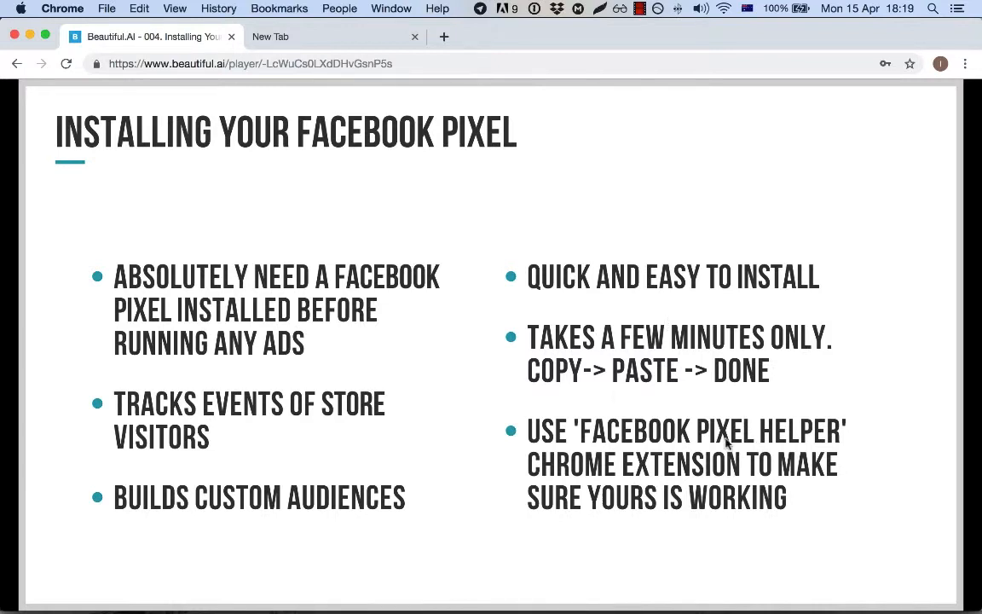
key("super+Tab")
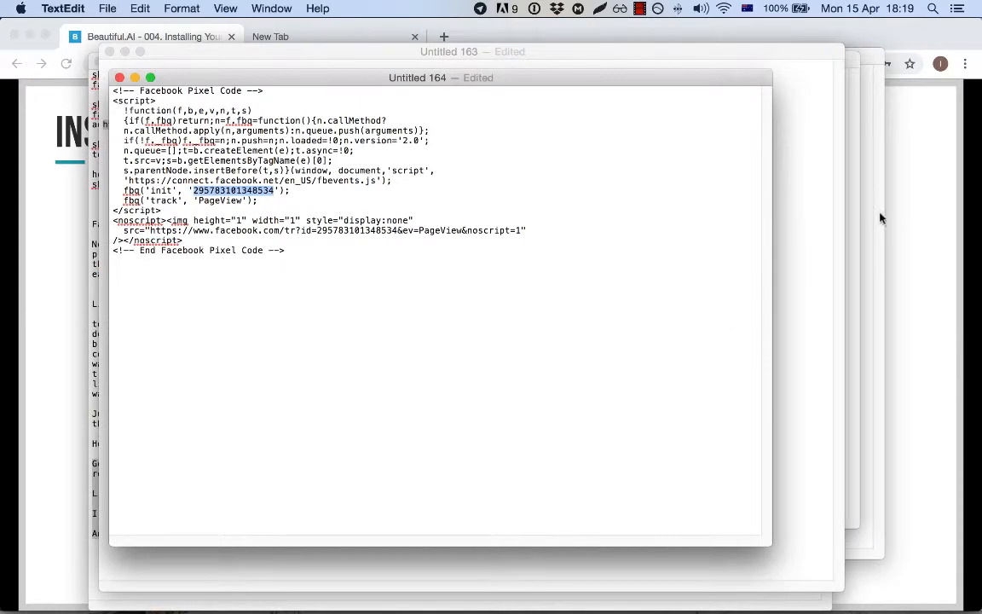
left_click(795, 201)
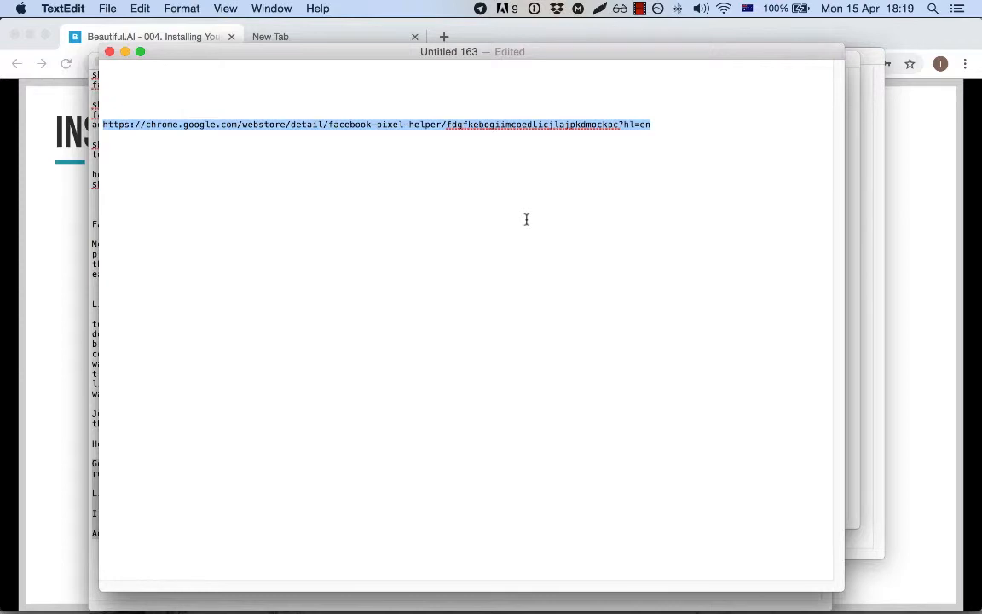
- Switch to Chrome and open the copied Facebook Pixel Helper link from the Chrome Web Store in the empty tab
key("super+Tab")
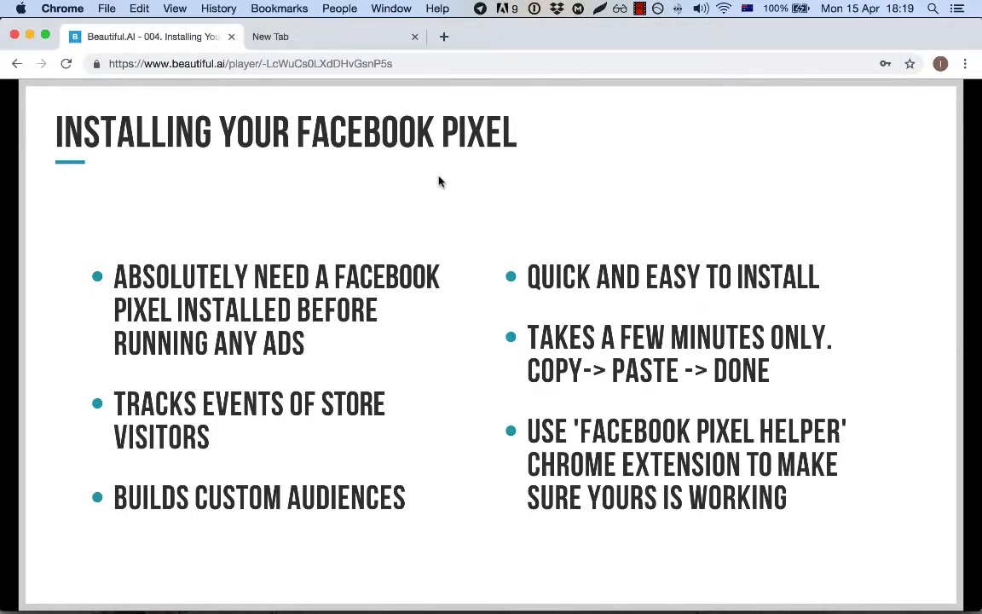
key("ctrl+Tab")
key("super+v")
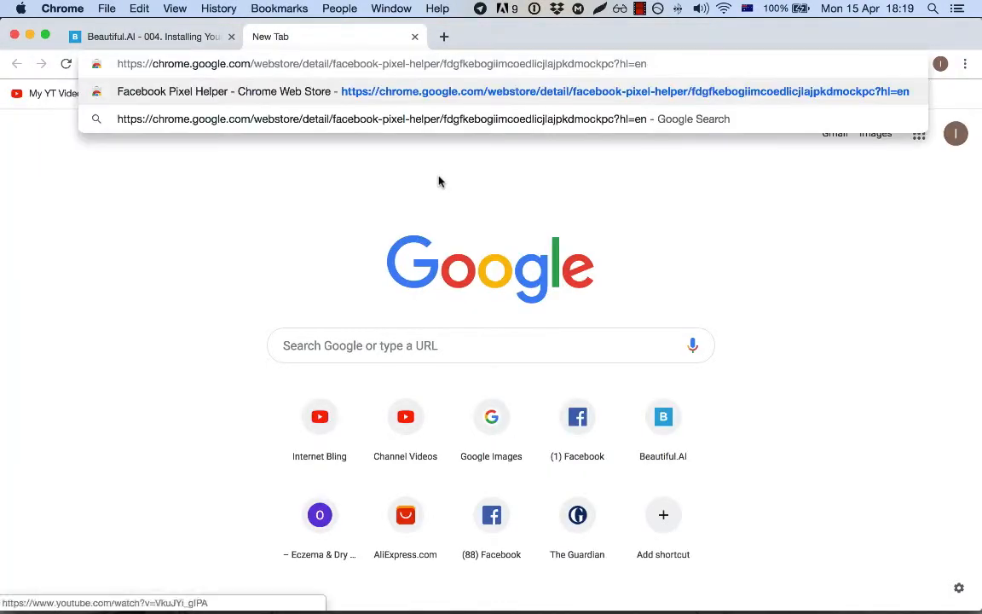
key("Return")
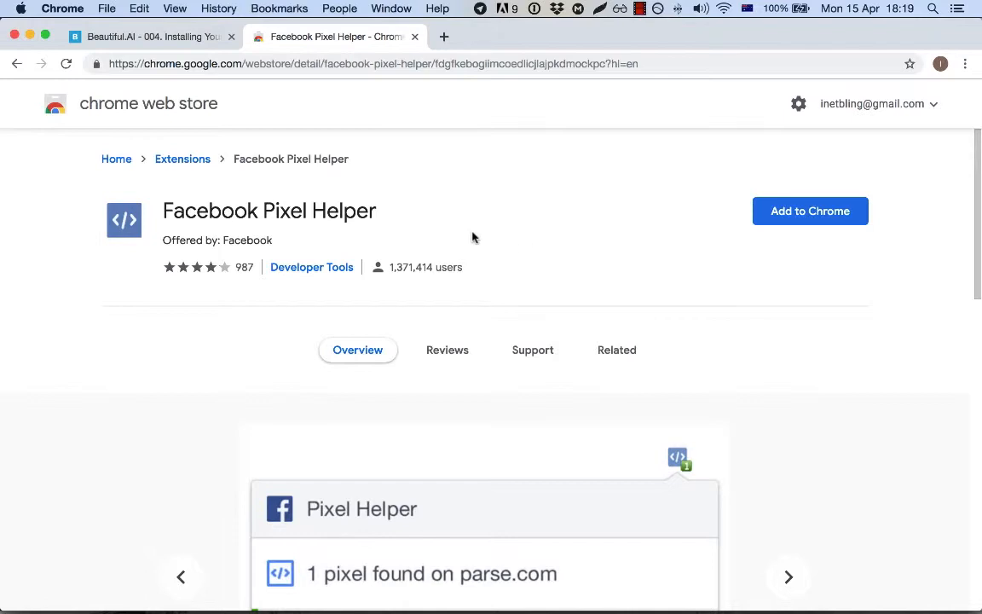
- Install the Facebook Pixel Helper extension in Chrome and dismiss the sync offer
left_click(819, 214)
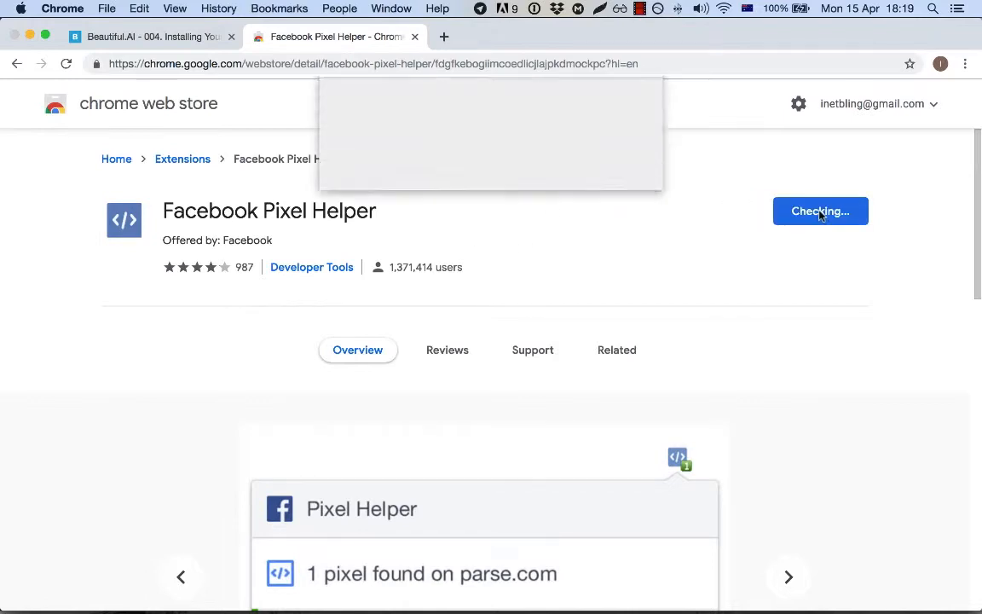
left_click(608, 193)
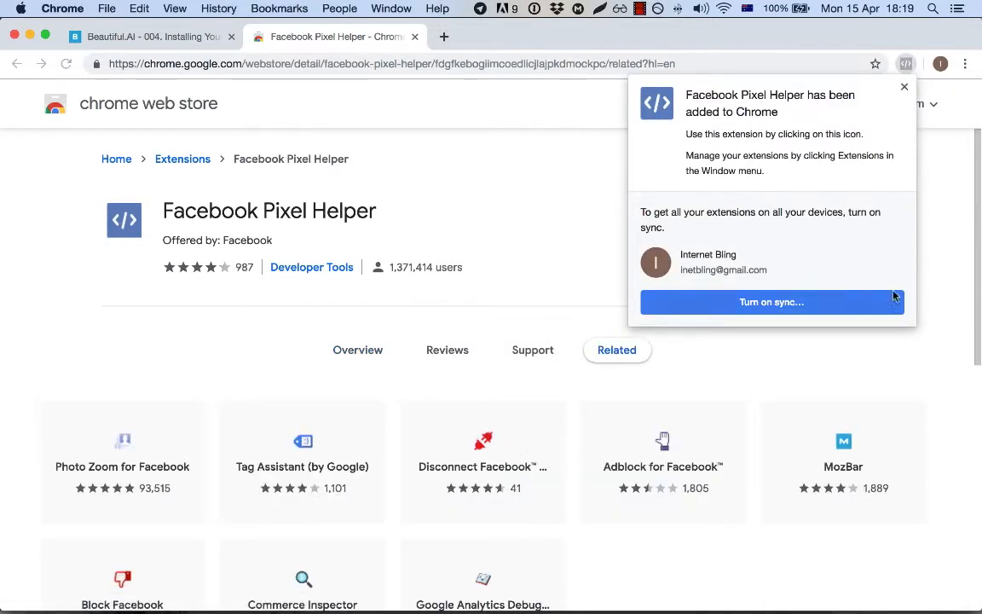
left_click(904, 86)
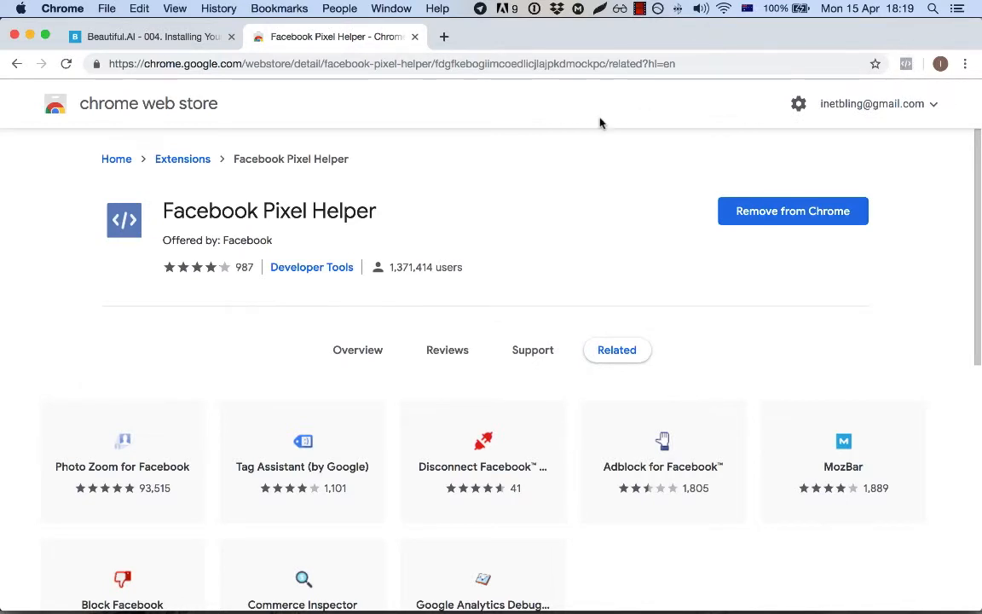
- Open bluecrate.com and examine the pixels on its home page with Facebook Pixel Helper
key("super+l")
type("bluecrate.com")
key("Return")
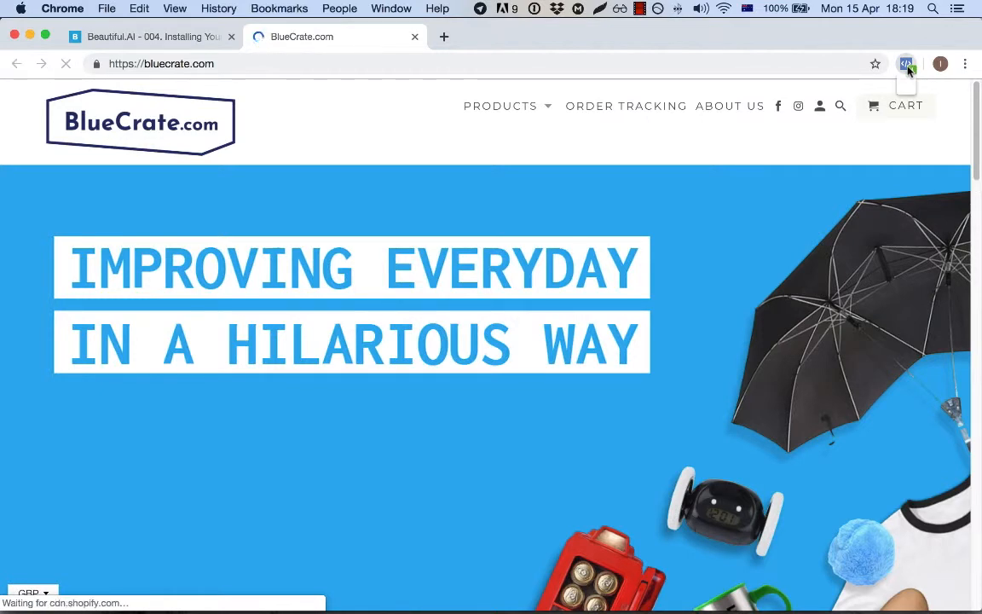
left_click(907, 65)
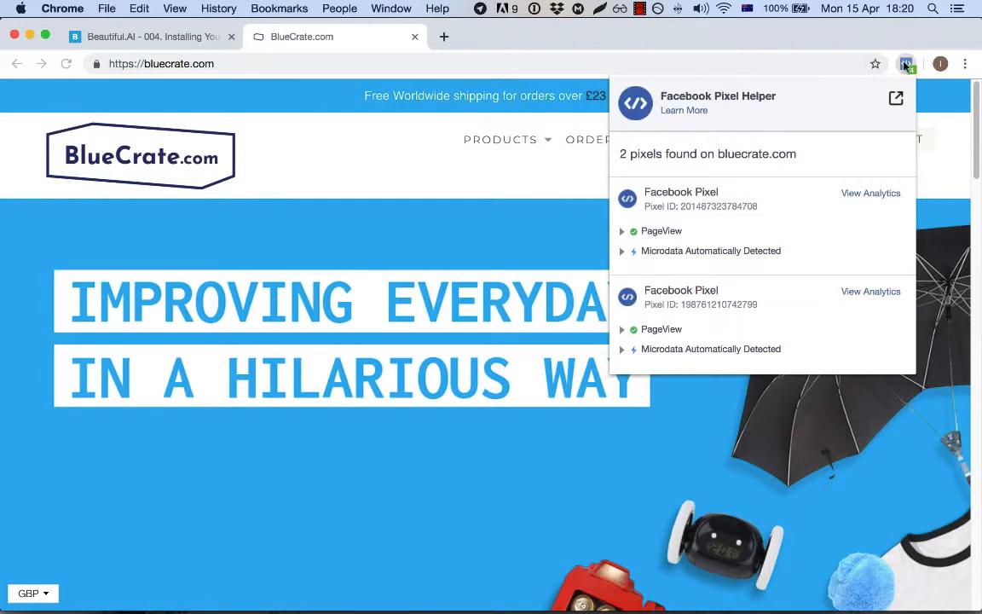
- View the analytics page of the first listed pixel, close it, and recheck the home page's events in Facebook Pixel Helper
left_click(870, 197)
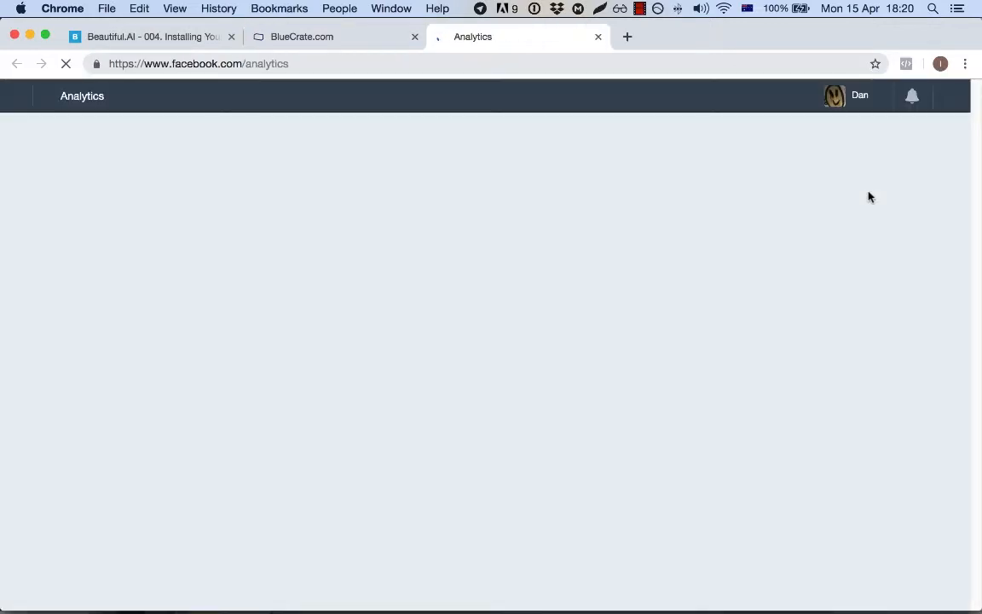
left_click(597, 36)
left_click(906, 64)
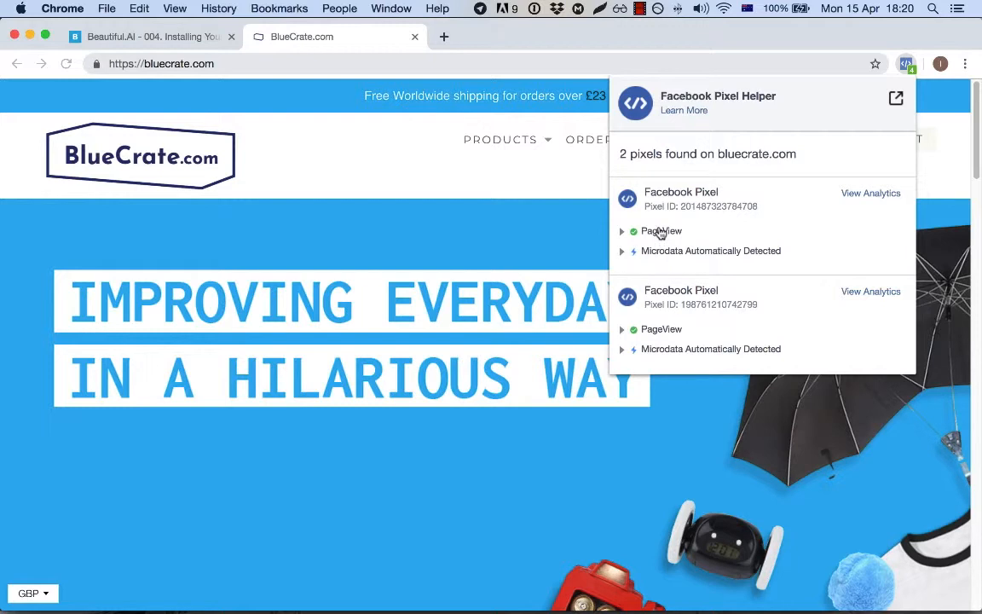
left_click(406, 227)
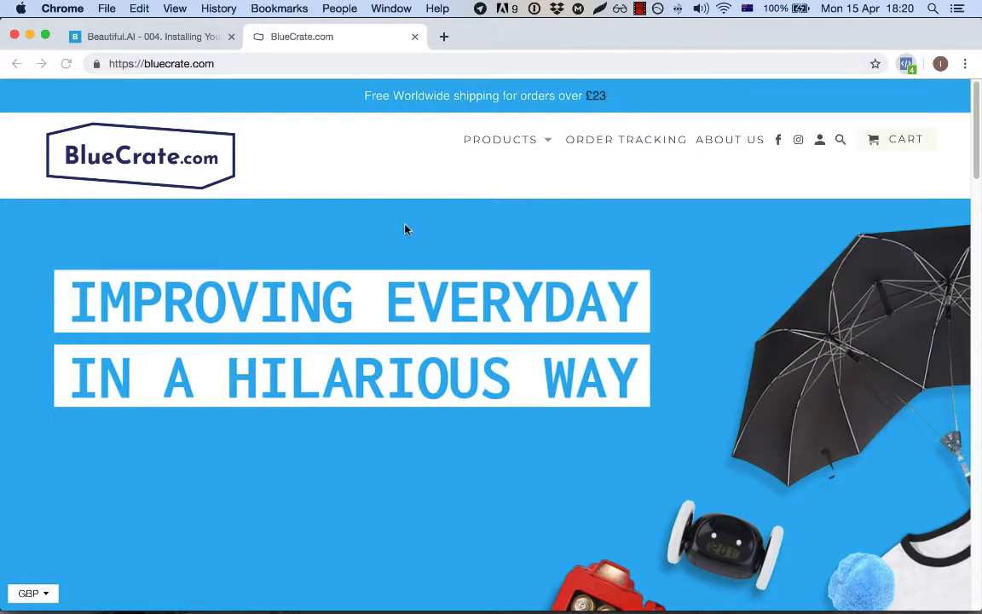
- Open the Pimple Popper product page and examine its pixel events in Facebook Pixel Helper
scroll(418, 230, "down", 5)
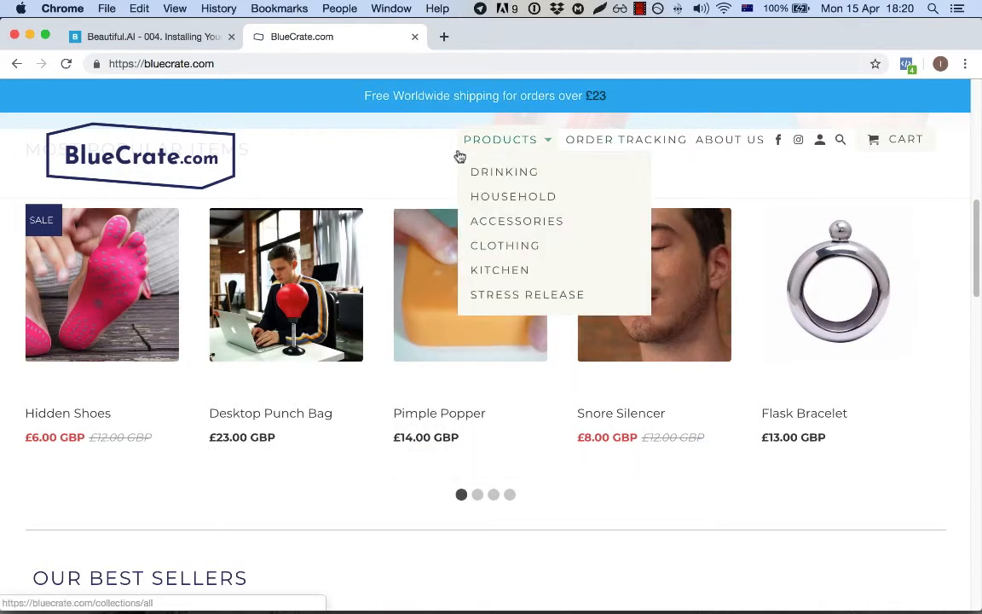
left_click(487, 279)
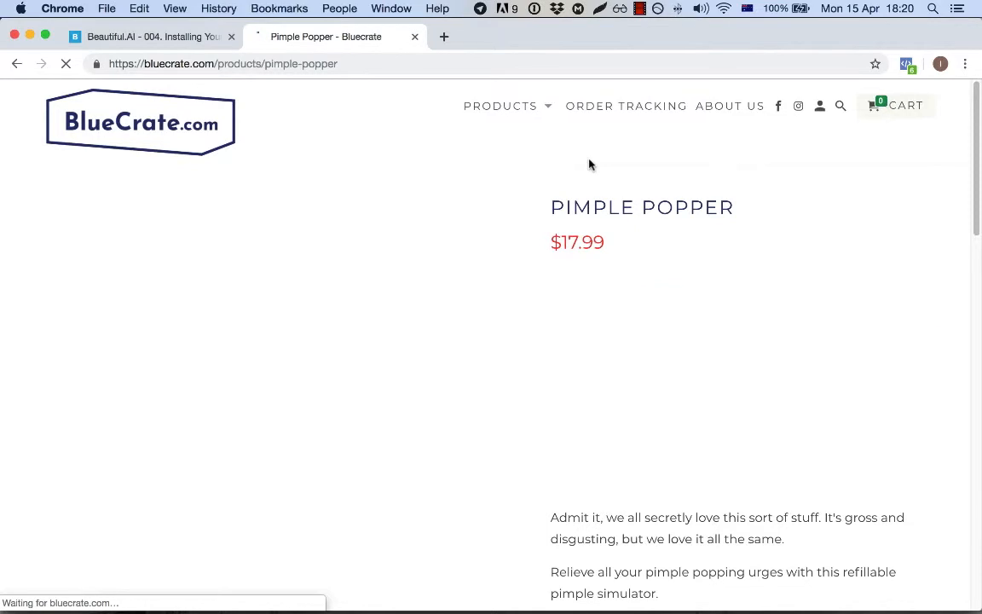
left_click(906, 63)
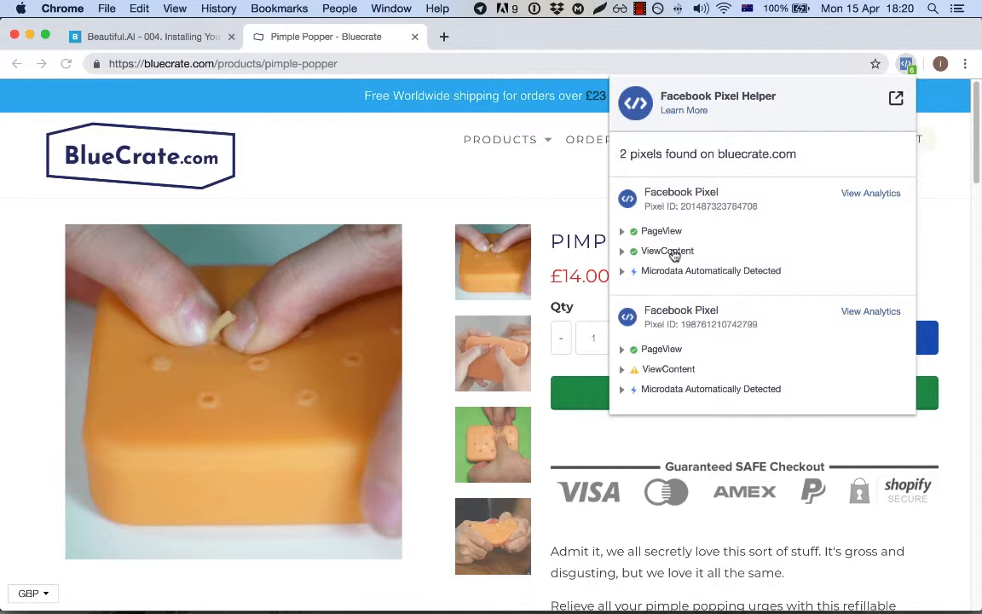
key("Escape")
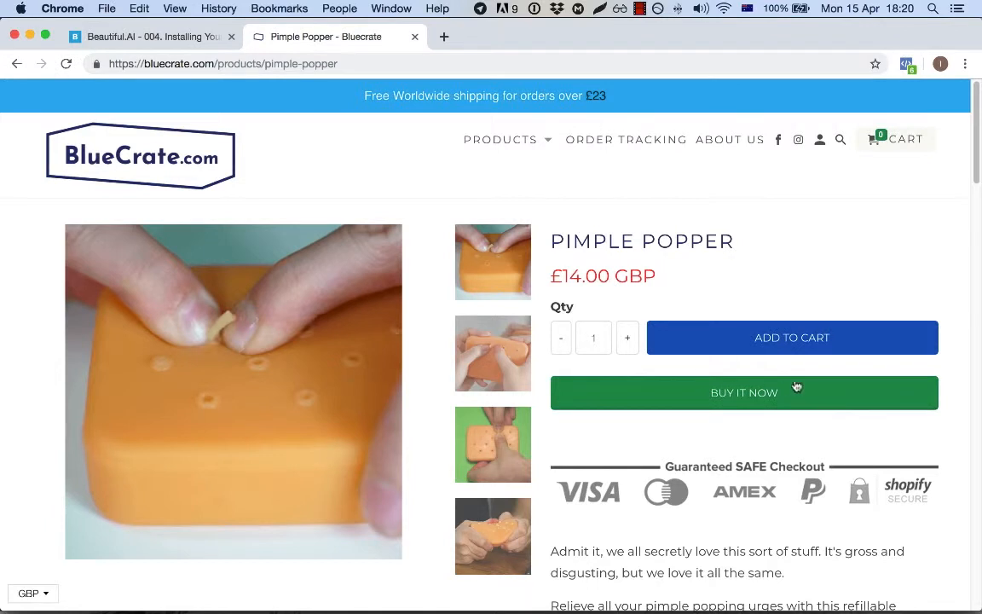
- Check in Facebook Pixel Helper which events adding one Pimple Popper to the cart fires, and close the store tab
left_click(788, 335)
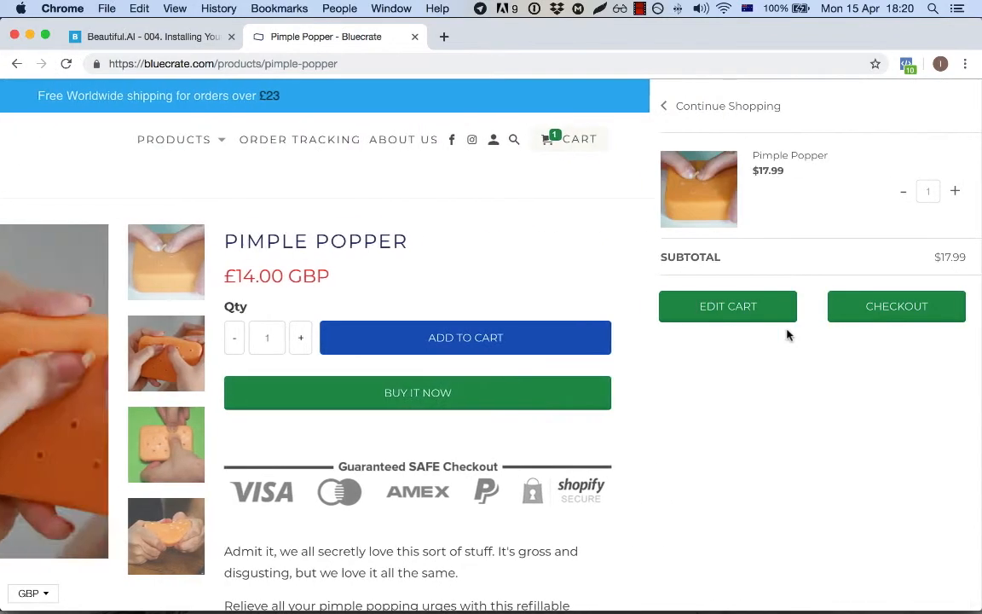
left_click(906, 64)
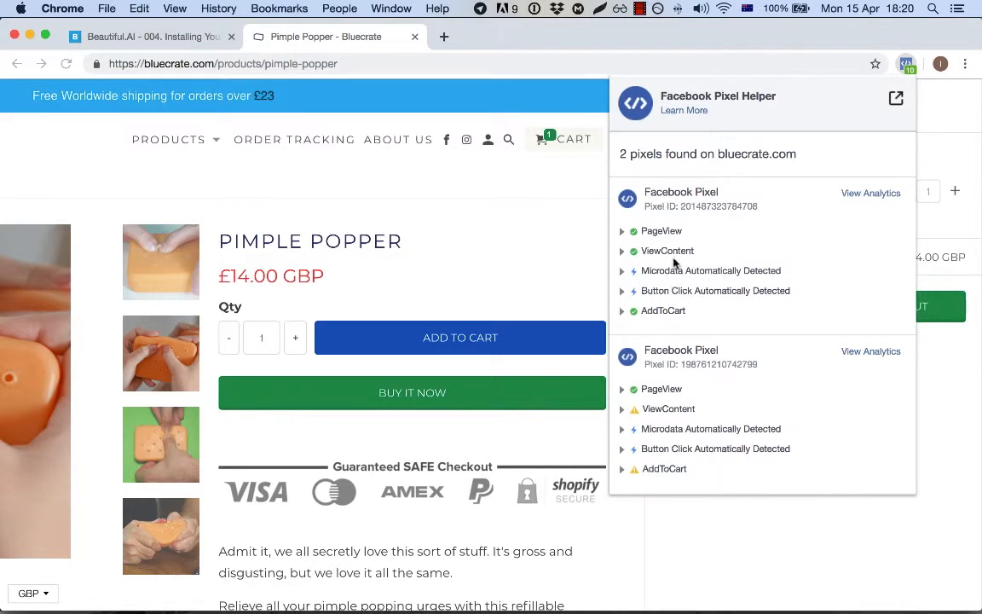
left_click(554, 201)
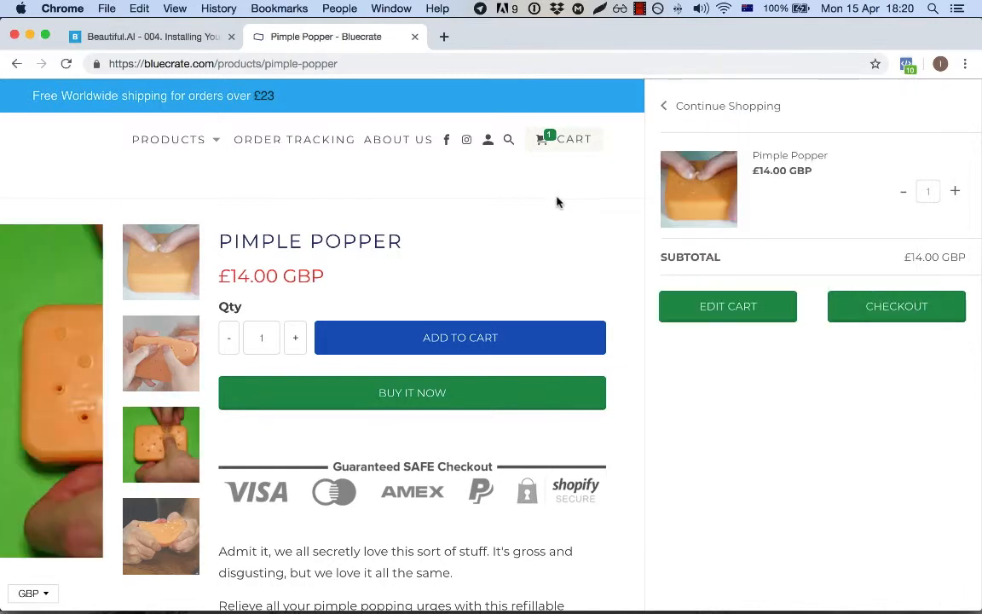
left_click(670, 109)
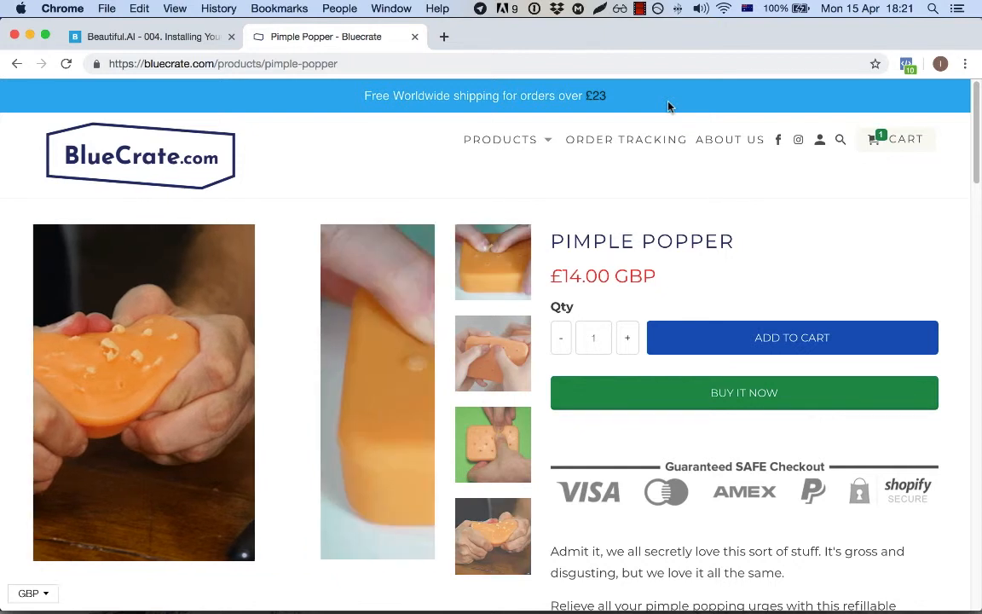
key("super+w")
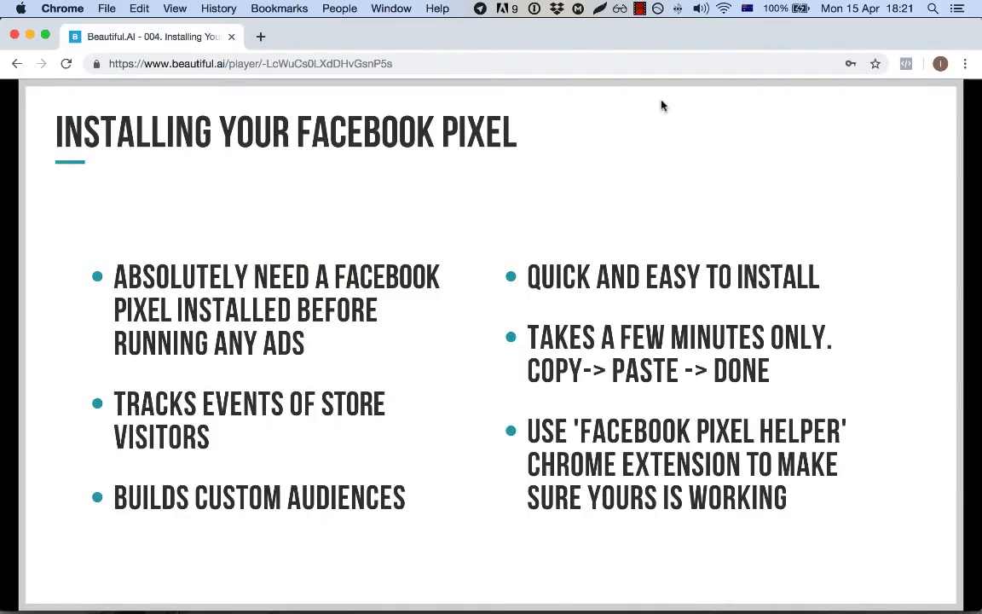